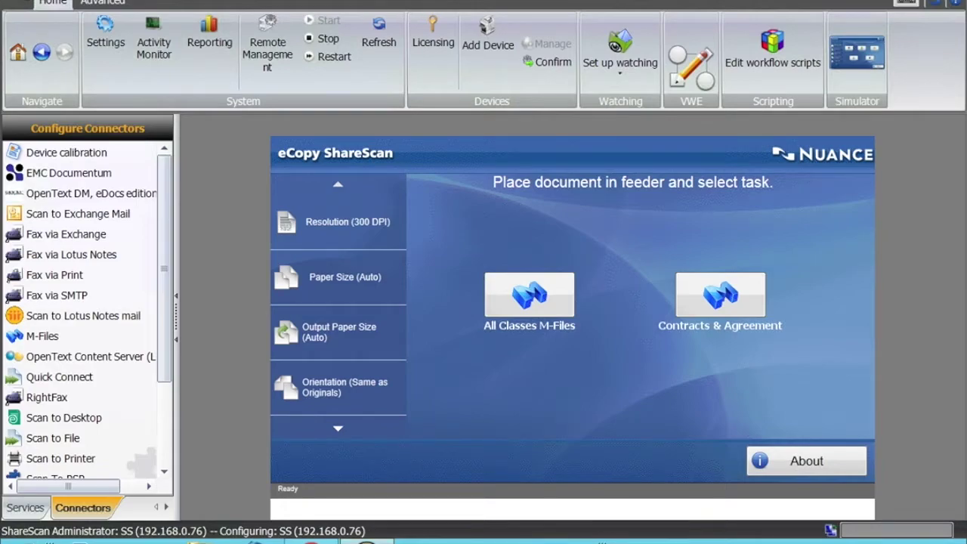
- Leave the ShareScan console and bring up the M-Files Sample Vault in Chrome
left_click(312, 541)
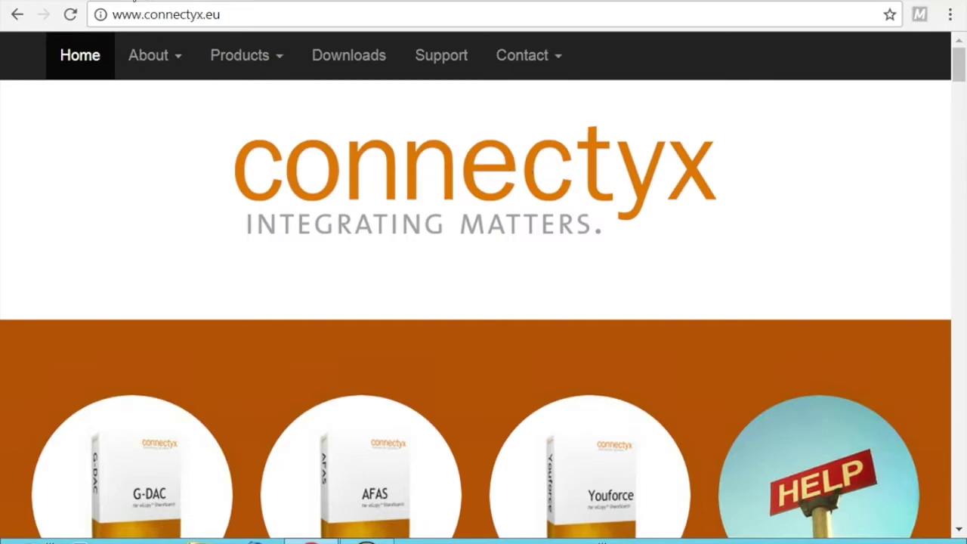
left_click(134, 2)
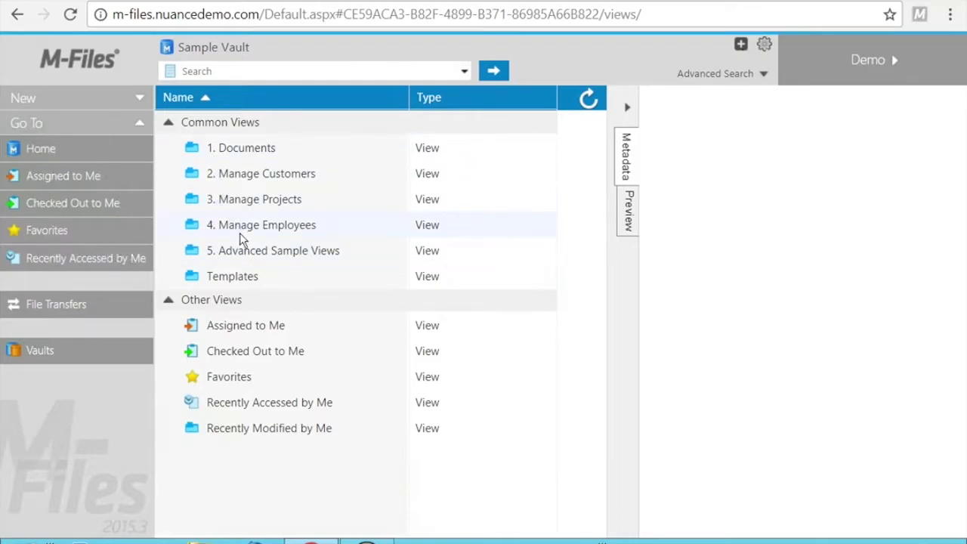
- Bring the ShareScan Administration Console's scanning simulator back to the front
mouse_move(367, 541)
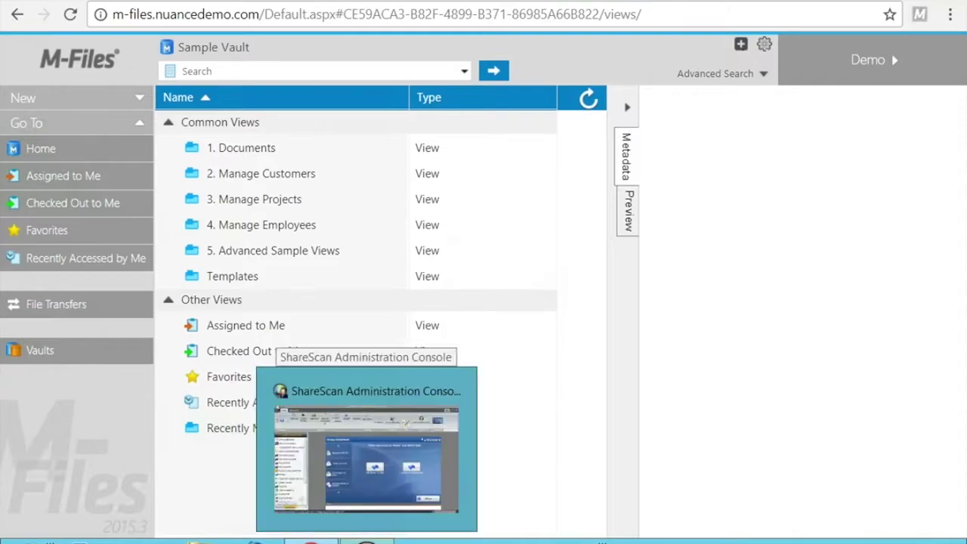
left_click(367, 542)
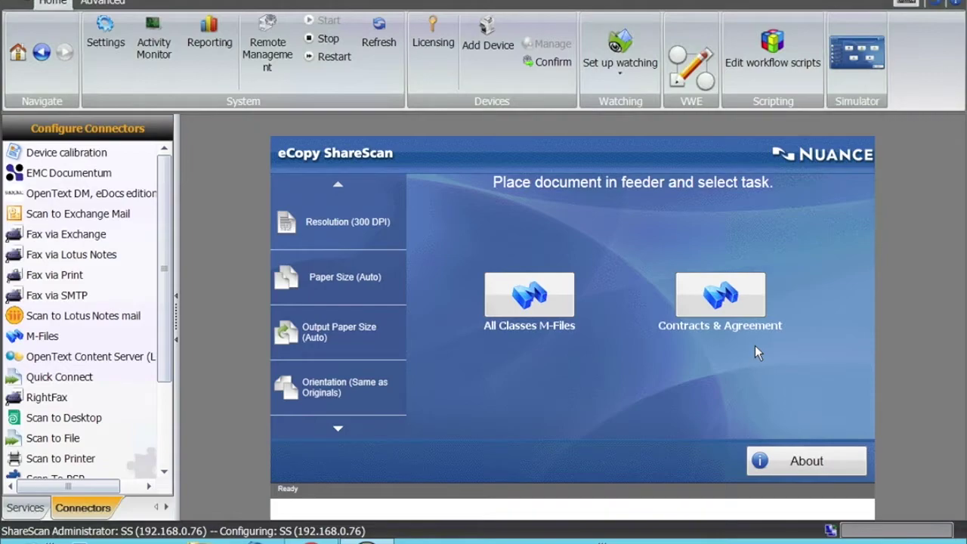
- Start the All Classes M-Files task with Project Plan as the document class
left_click(535, 313)
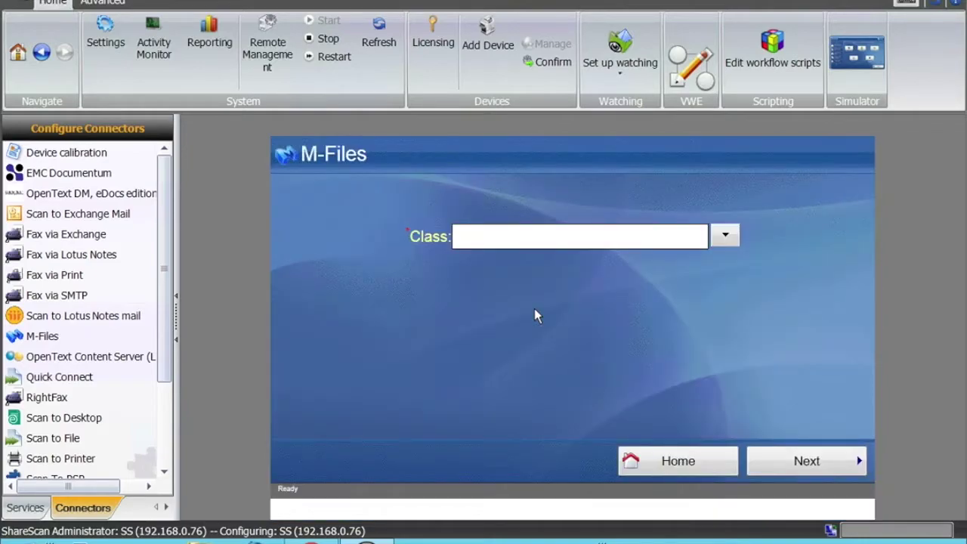
left_click(719, 234)
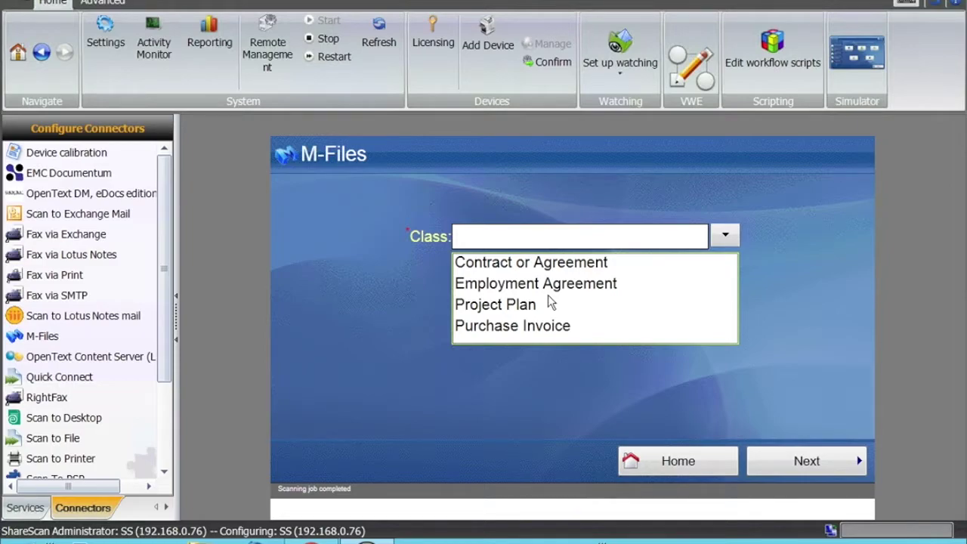
left_click(534, 306)
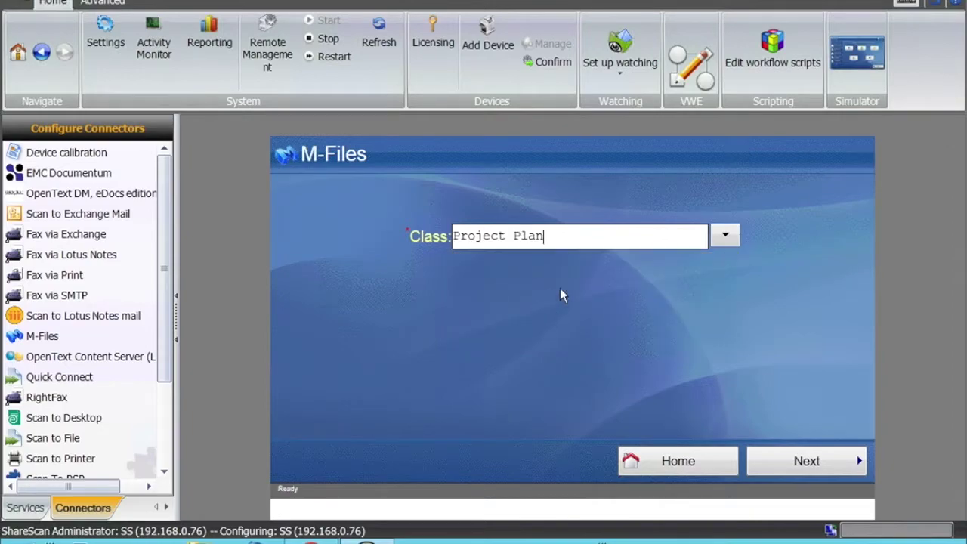
left_click(782, 461)
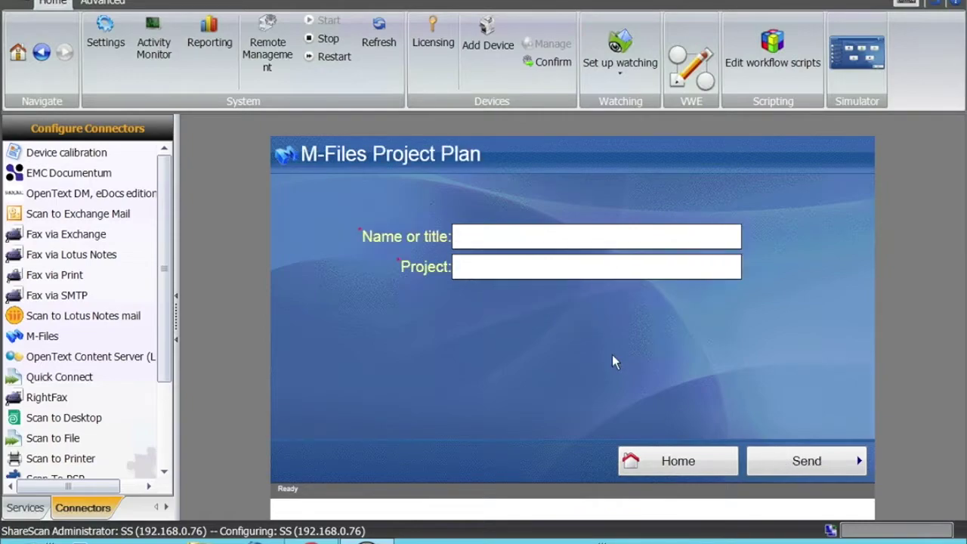
- Send the scan titled 'Signed SOW' under project Web Site Graphics for ESTT
left_click(502, 237)
type("Signed SOW")
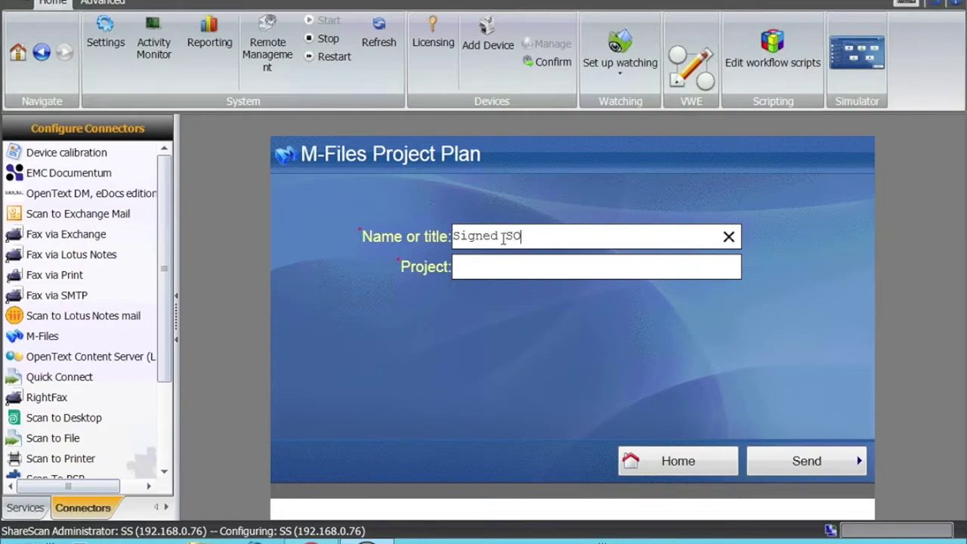
left_click(506, 268)
type("W")
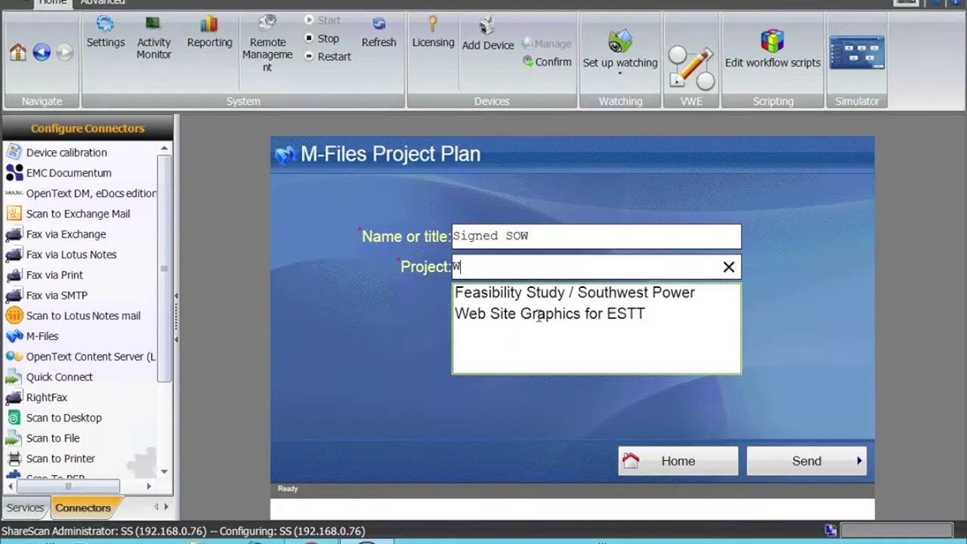
left_click(537, 314)
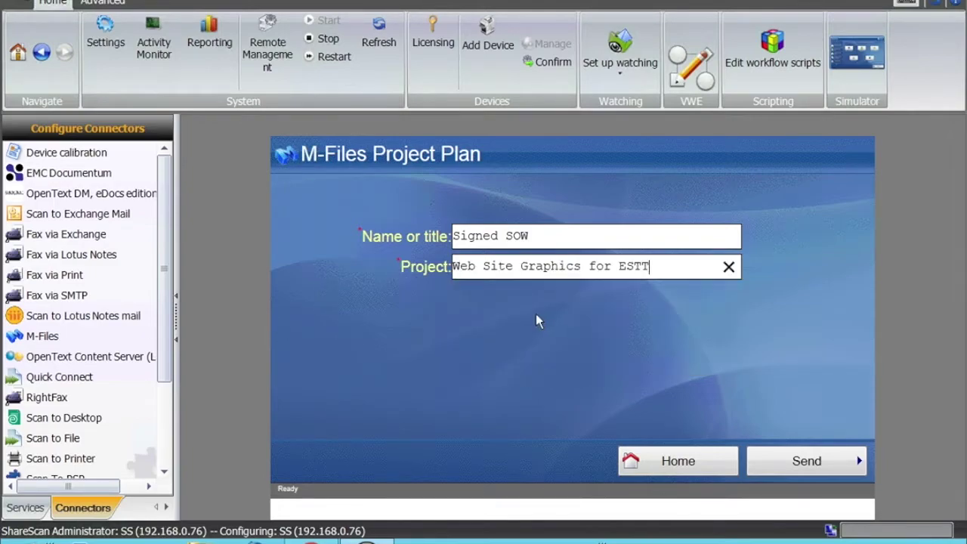
left_click(786, 460)
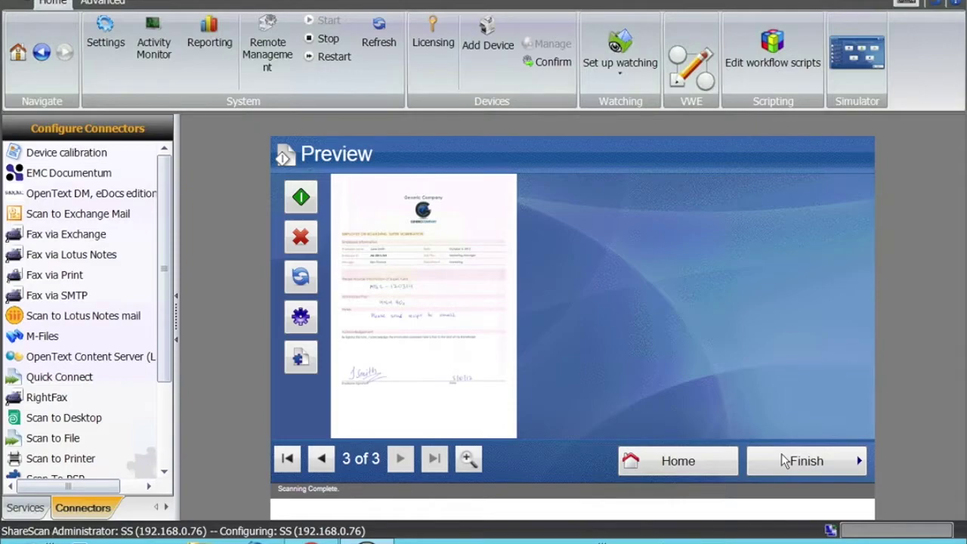
- Finish the scan job and return to the M-Files vault in Chrome
left_click(790, 462)
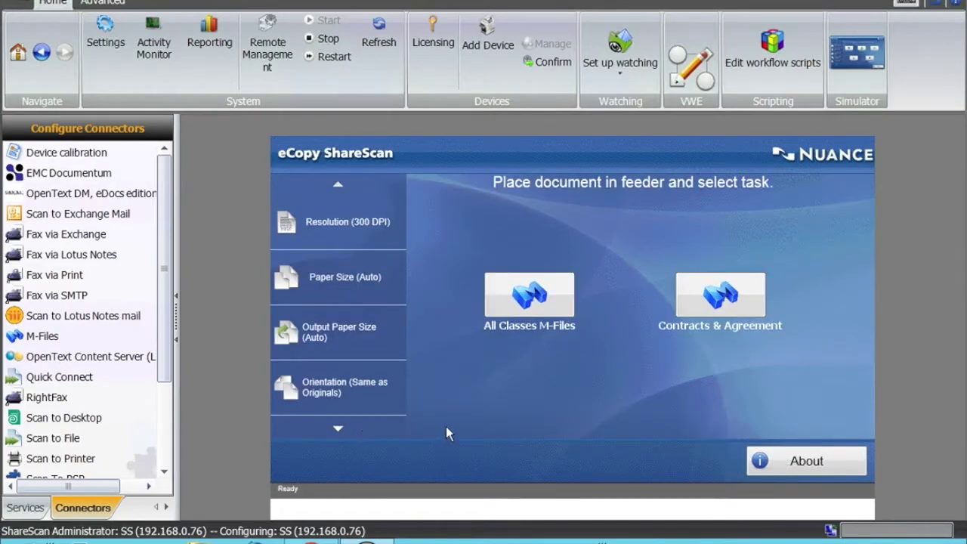
left_click(310, 541)
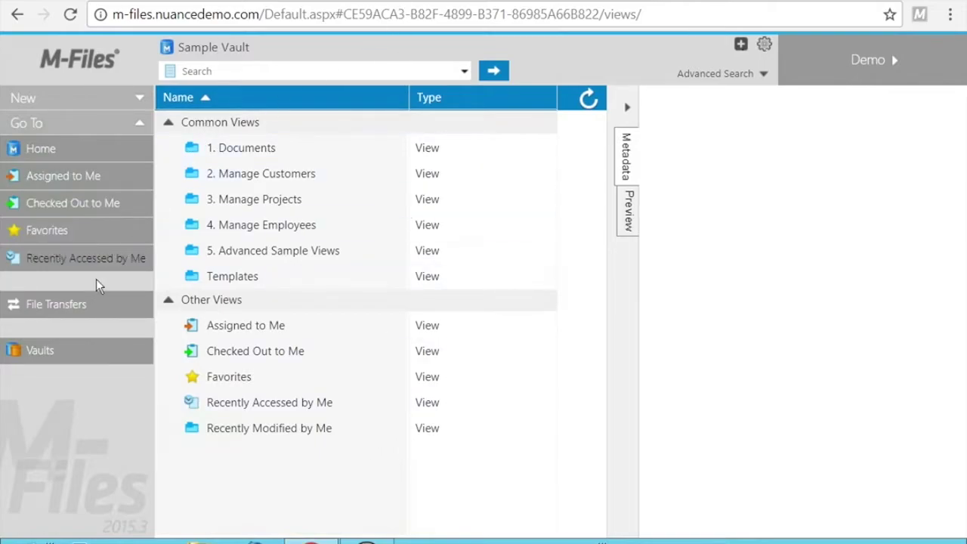
left_click(71, 266)
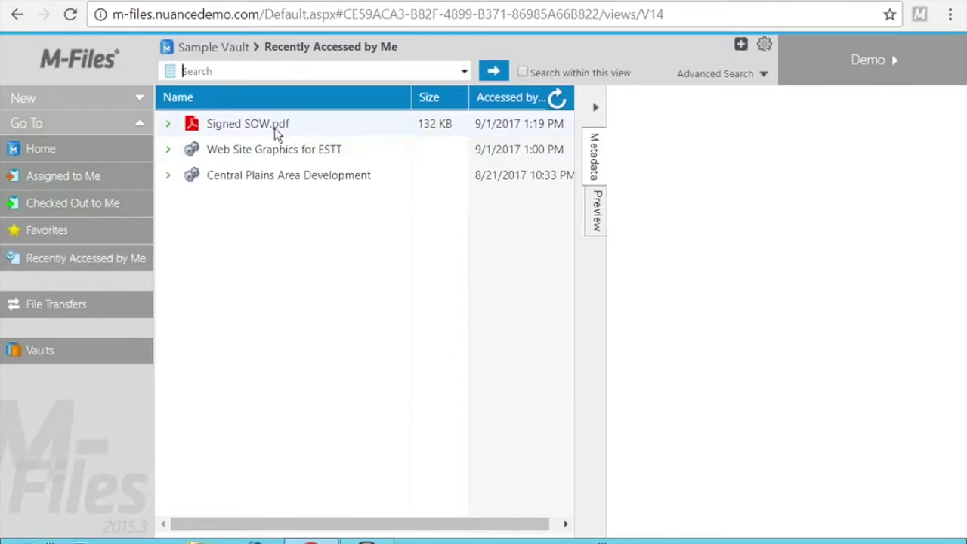
left_click(272, 127)
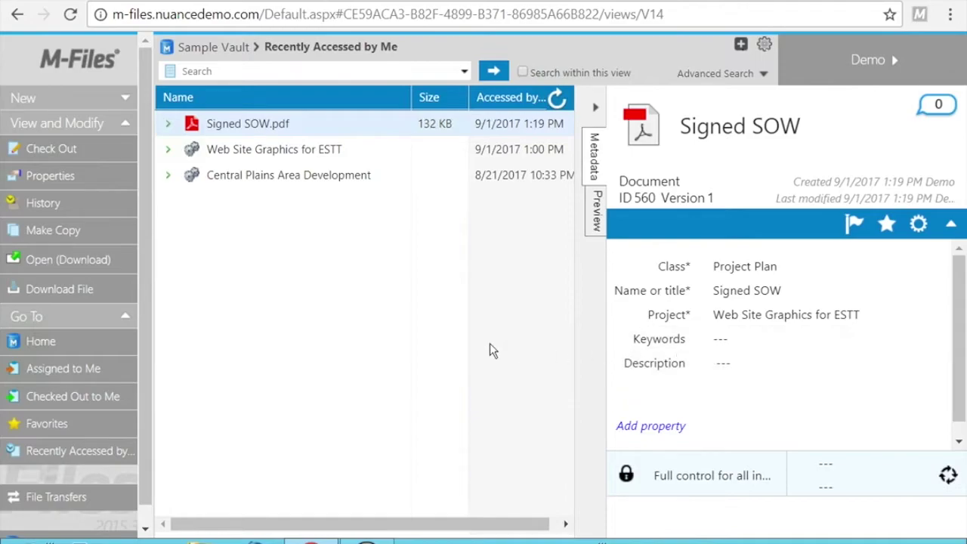
left_click(73, 338)
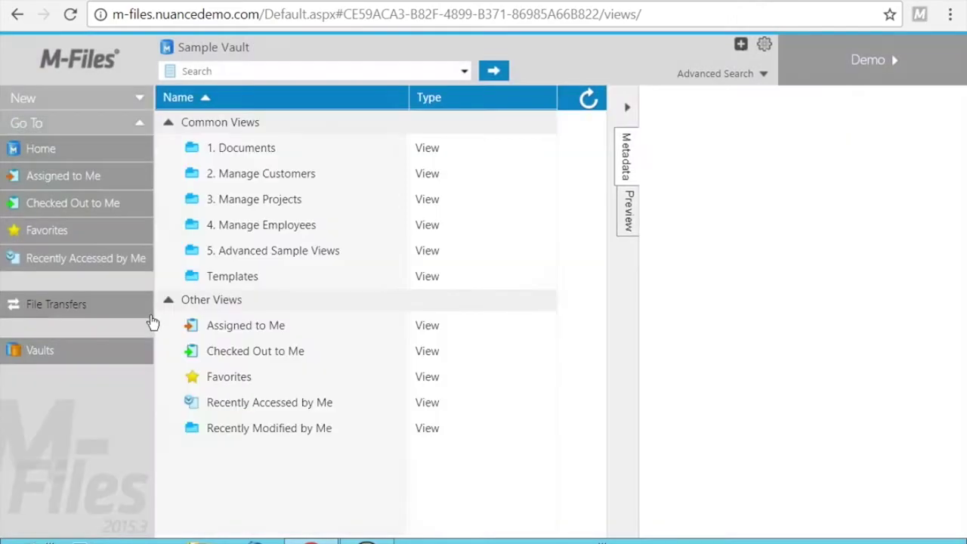
- Browse 1. Documents > By Class > Project Plan to find the filed Signed SOW.pdf
left_click(237, 151)
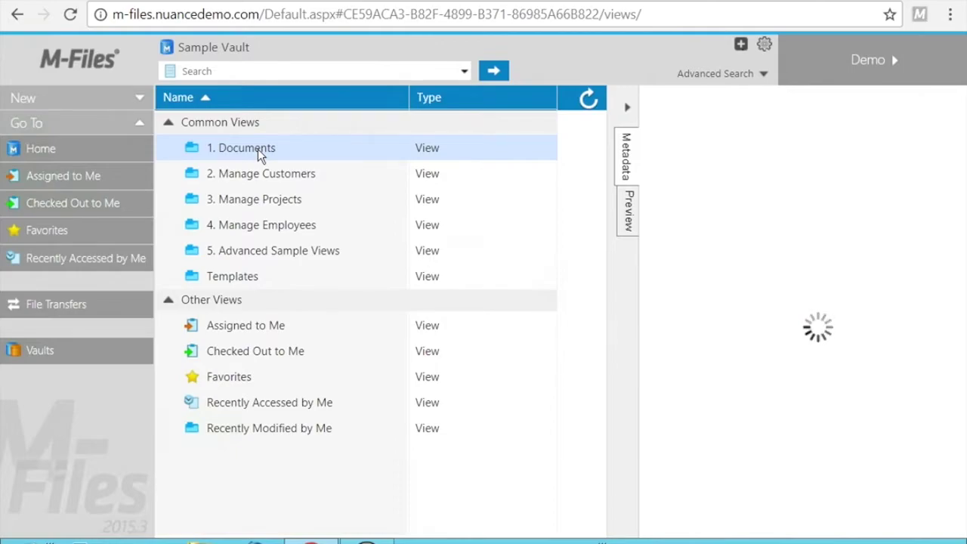
double_click(258, 148)
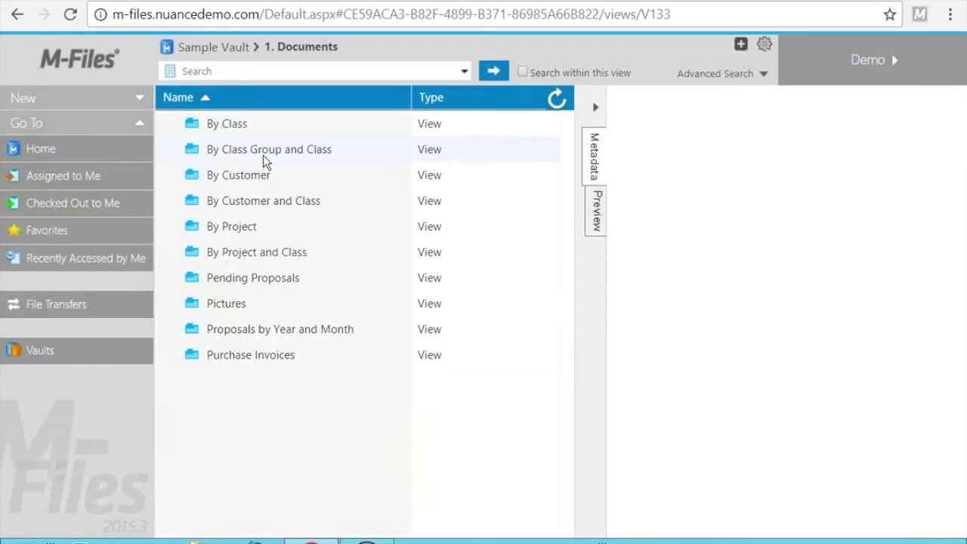
double_click(254, 127)
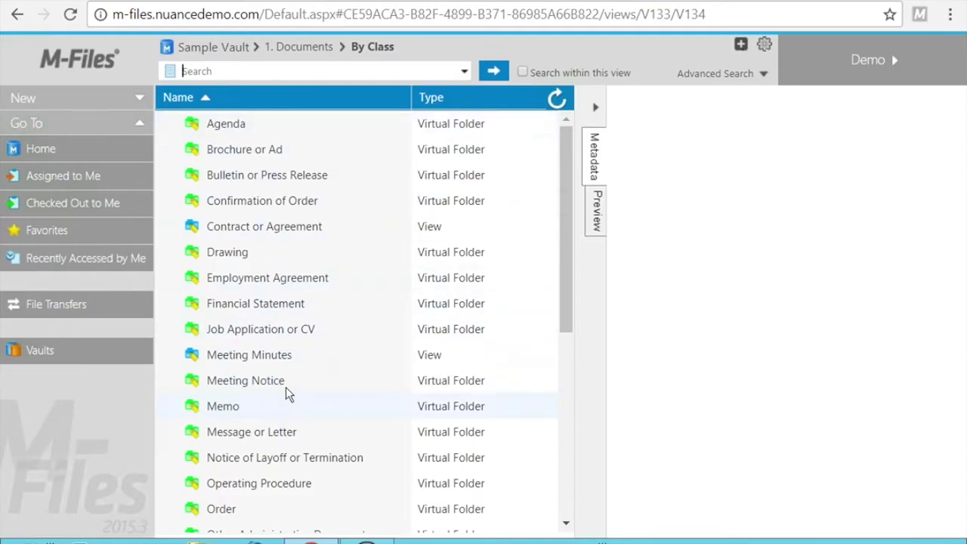
left_click_drag(569, 255, 572, 346)
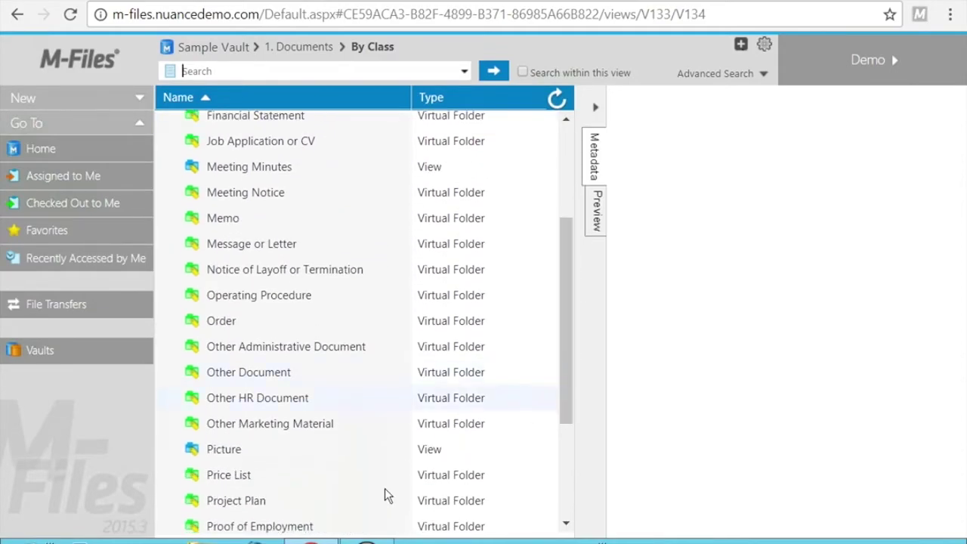
left_click(272, 506)
double_click(272, 505)
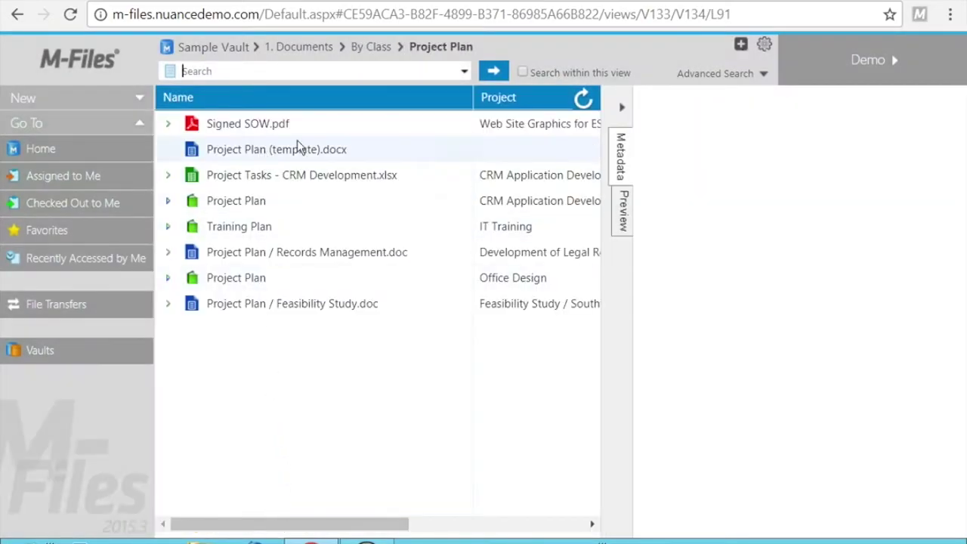
- Go back to the 1. Documents views and open By Project
left_click(18, 15)
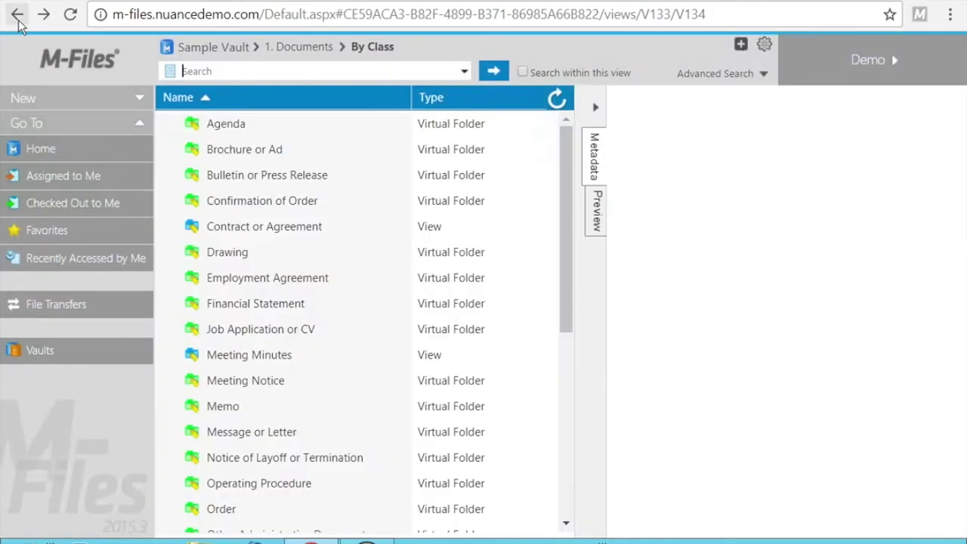
left_click(18, 16)
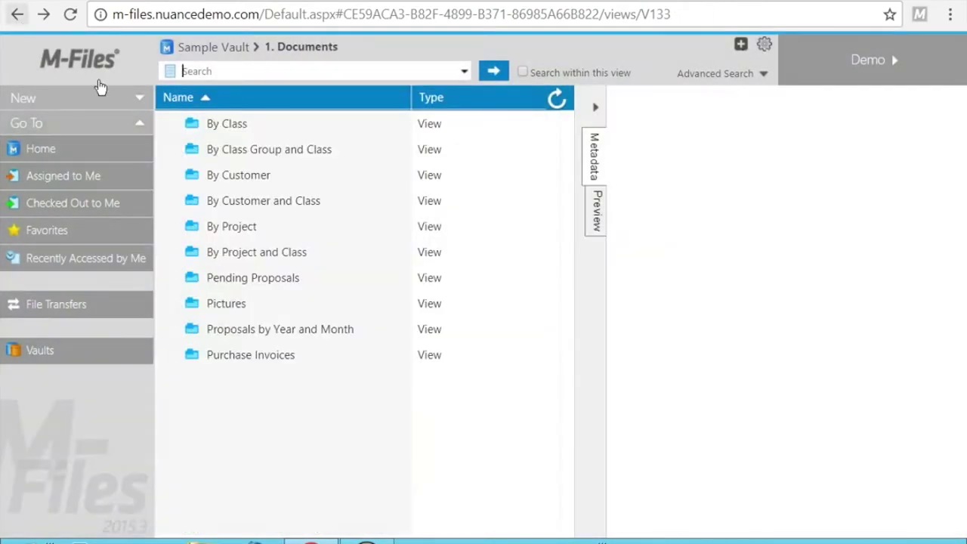
double_click(258, 232)
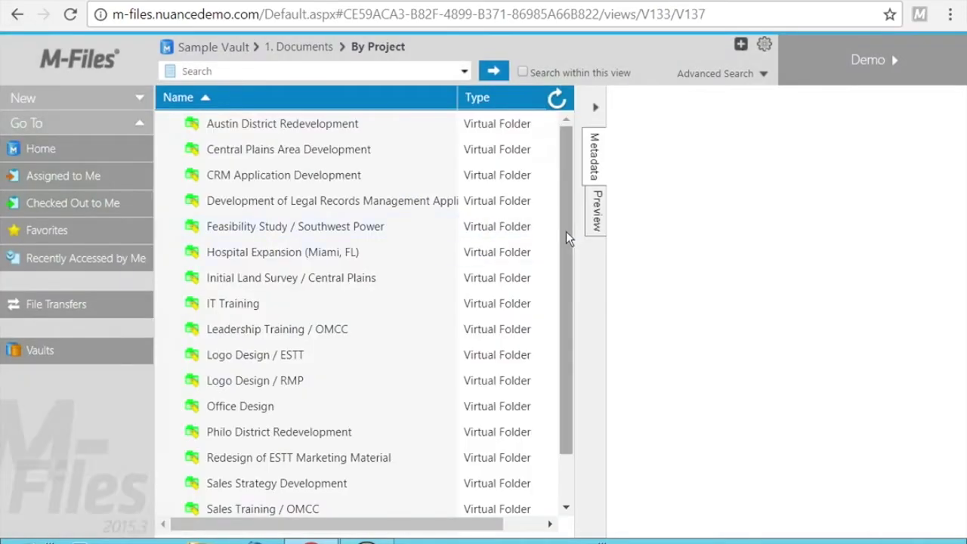
- Preview Signed SOW.pdf in the Web Site Graphics for ESTT folder, then return to ShareScan
left_click_drag(565, 231, 579, 367)
double_click(296, 506)
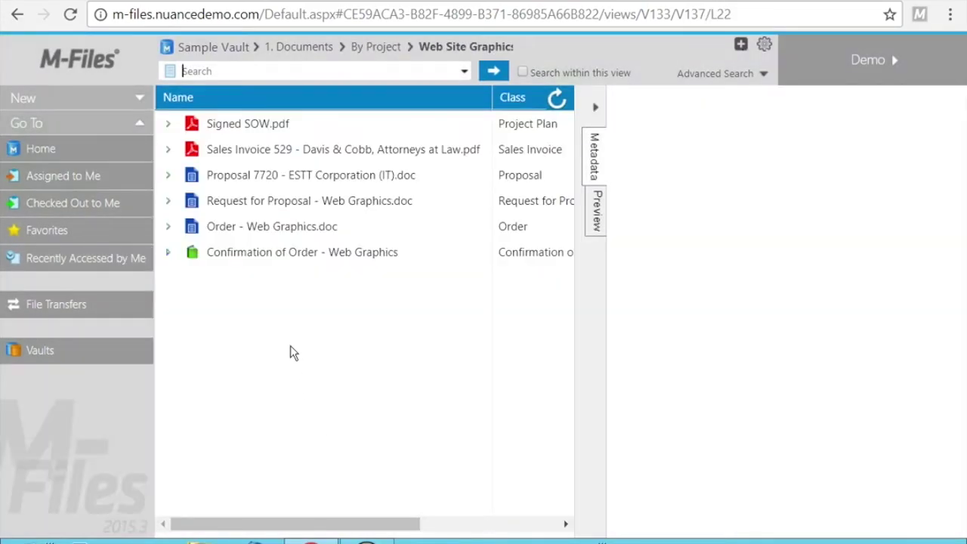
left_click(293, 133)
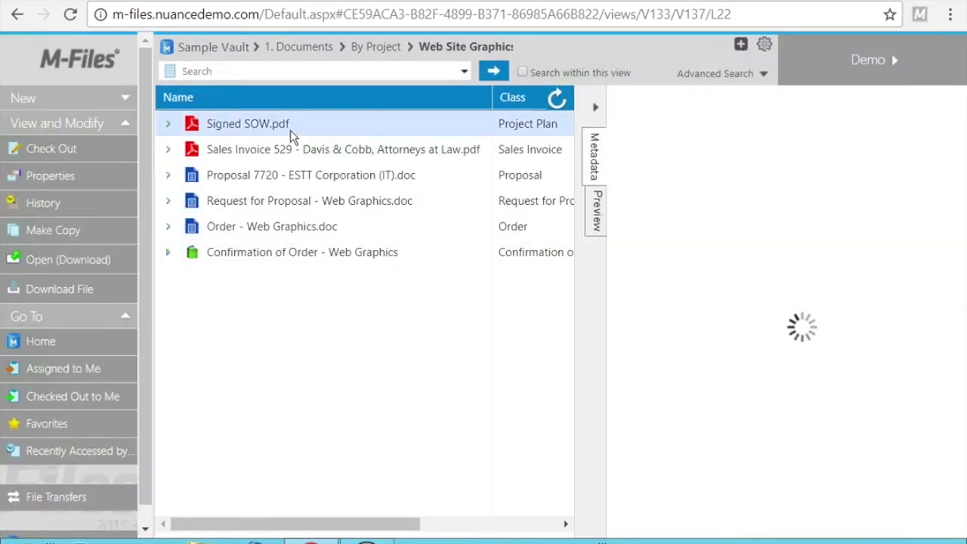
left_click(601, 219)
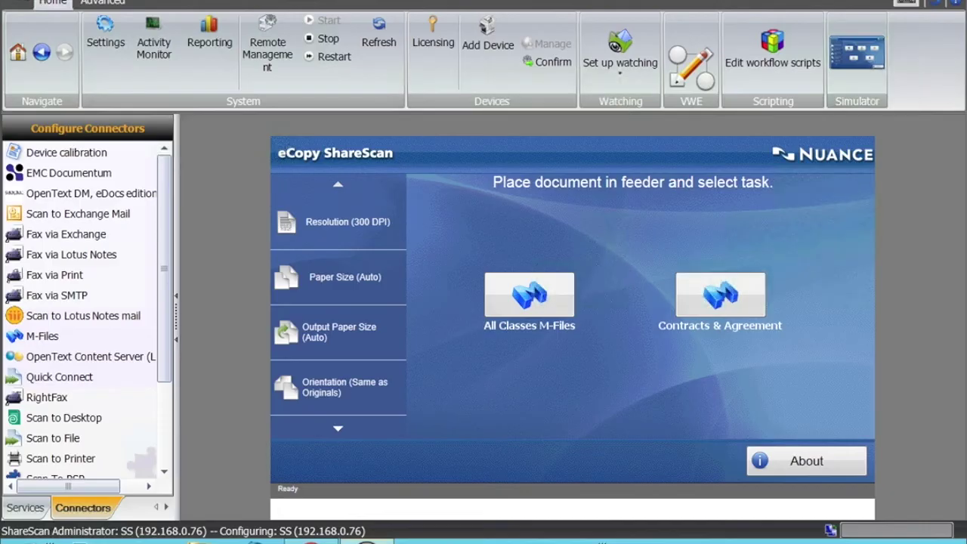
left_click(367, 539)
- Start the Contracts & Agreement task and title it 'Updated Agreement'
left_click(701, 302)
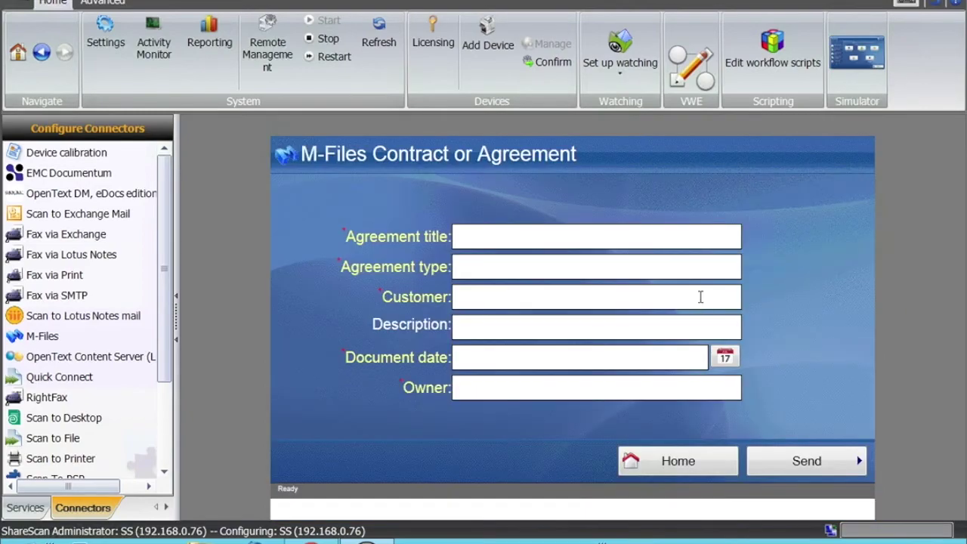
left_click(559, 238)
type("Updated Agreement")
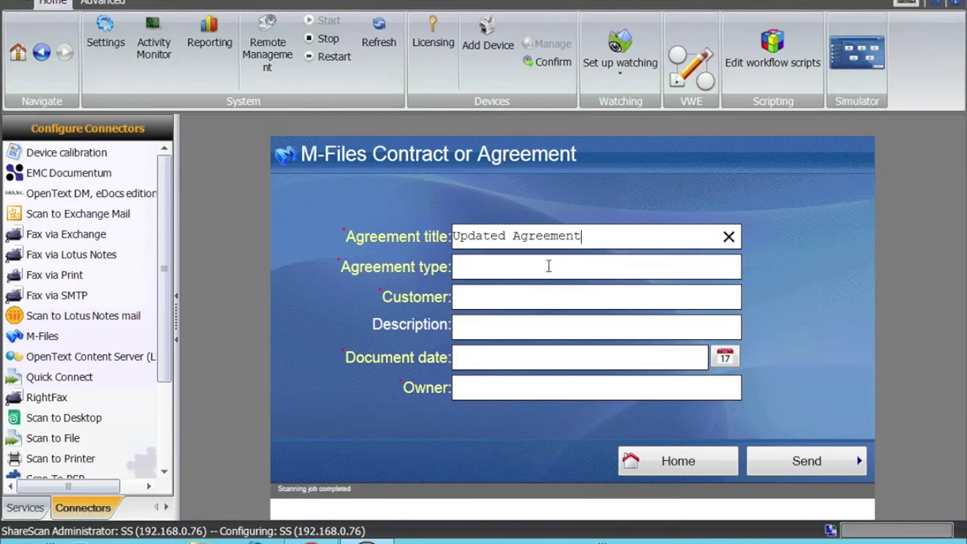
- Set agreement type Reseller Agreement and customer Warwick Systems & Technology
left_click(548, 266)
type("a")
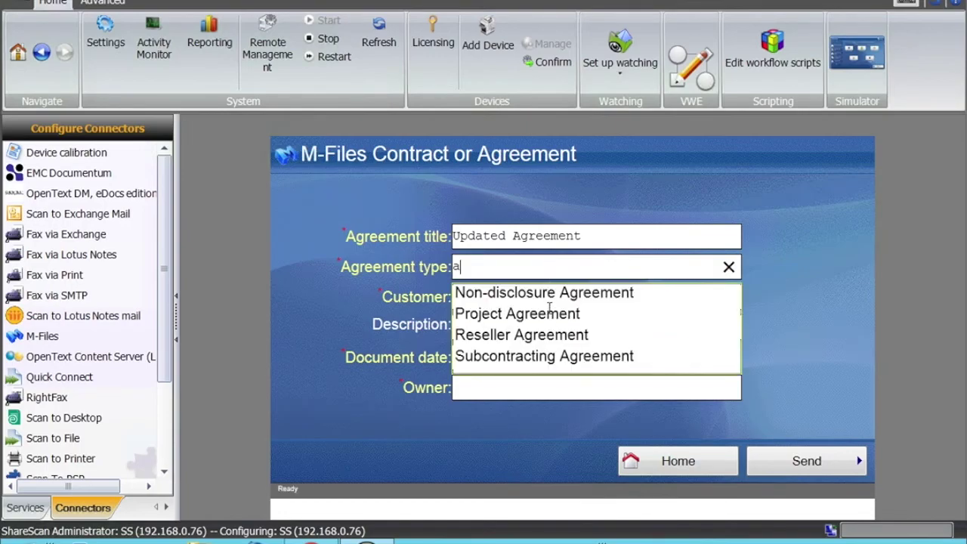
left_click(550, 335)
left_click(551, 299)
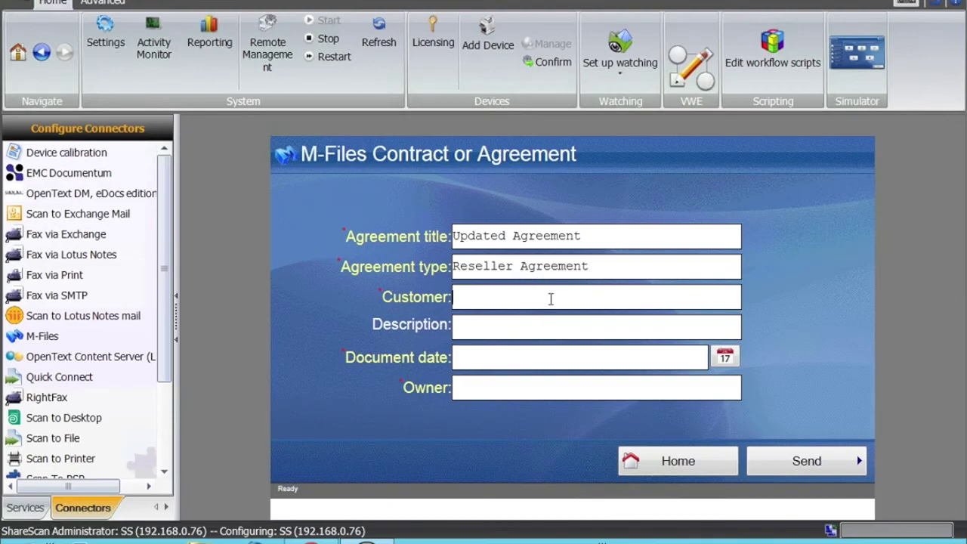
type("W")
left_click(548, 367)
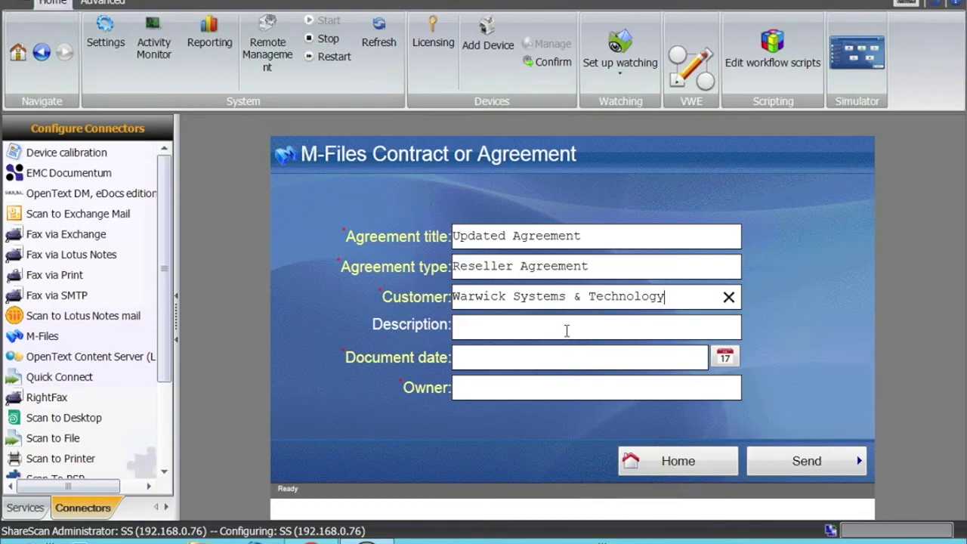
left_click(722, 359)
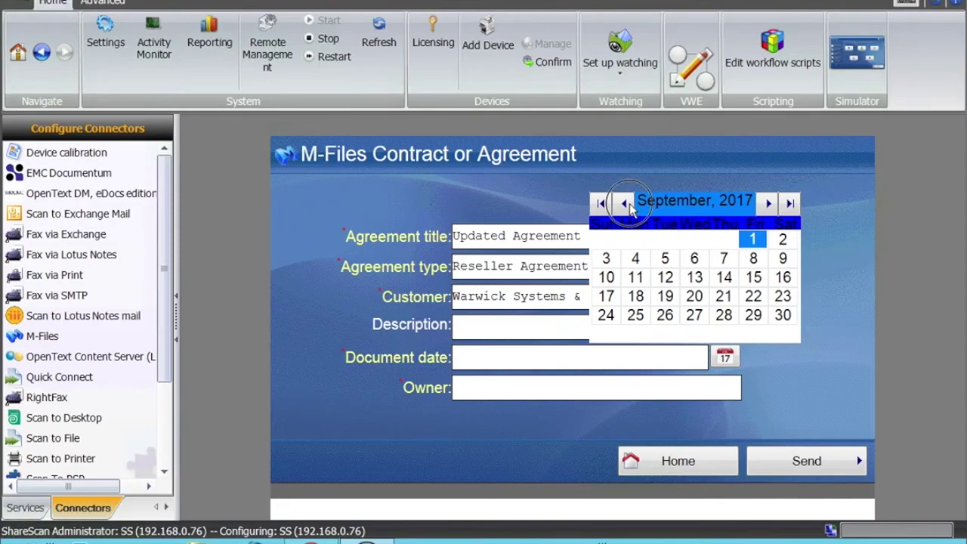
- Date the agreement 8/31/2017, assign an owner, then send and finish the scan
left_click(626, 203)
left_click(702, 315)
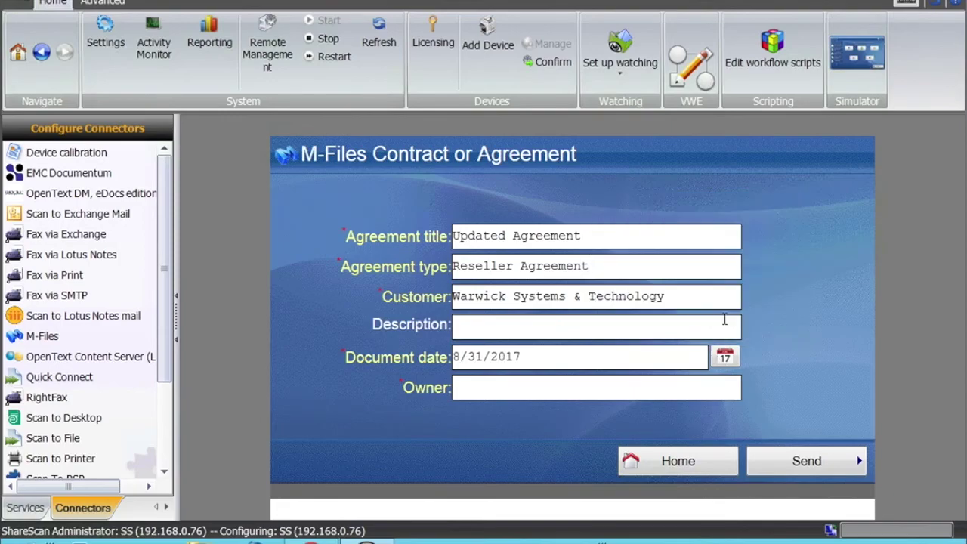
left_click(666, 387)
type("A")
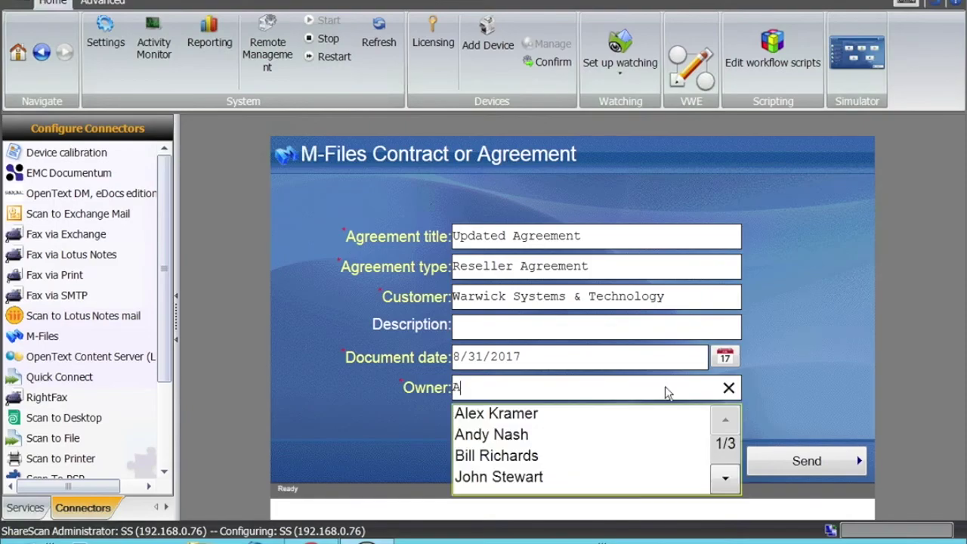
left_click(537, 455)
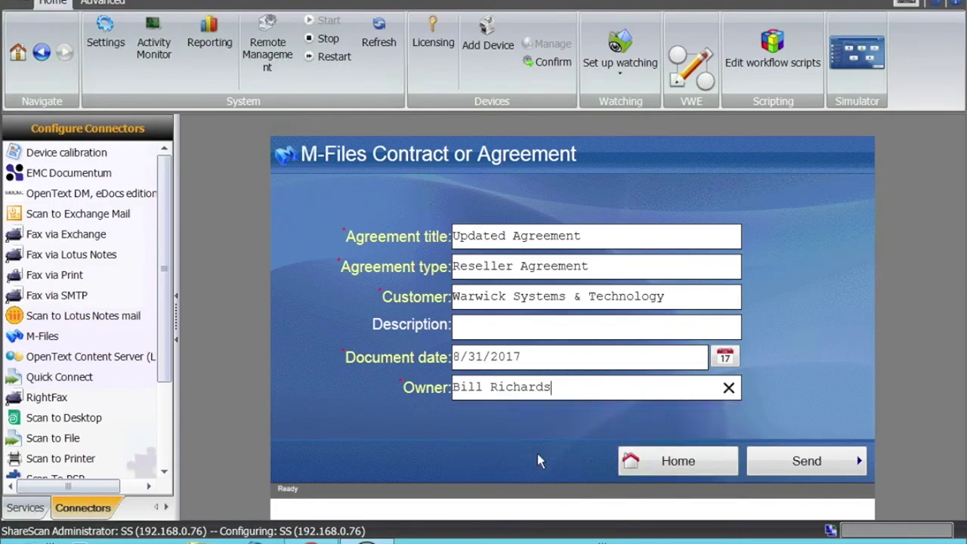
left_click(788, 462)
left_click(788, 462)
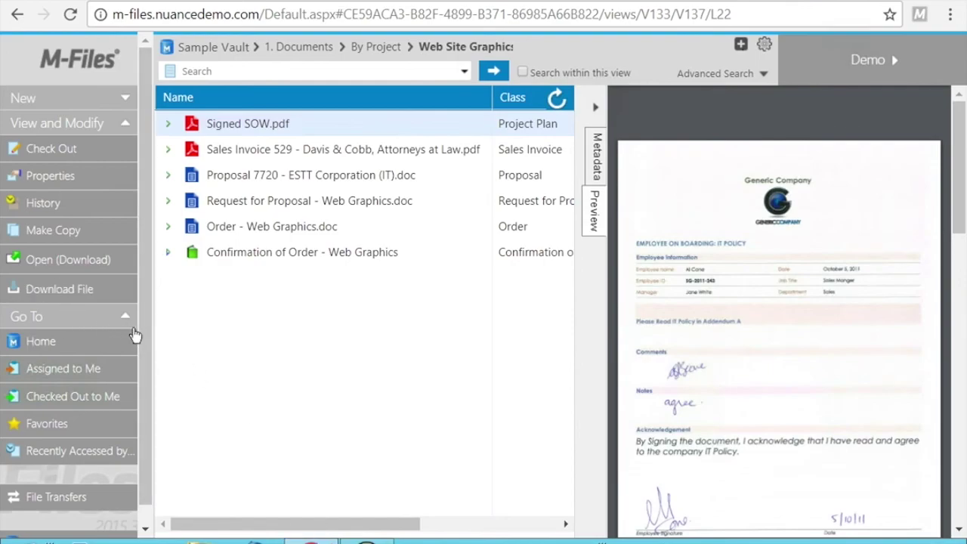
- Switch from M-Files Web back to the ShareScan simulator's task selection screen
left_click(366, 539)
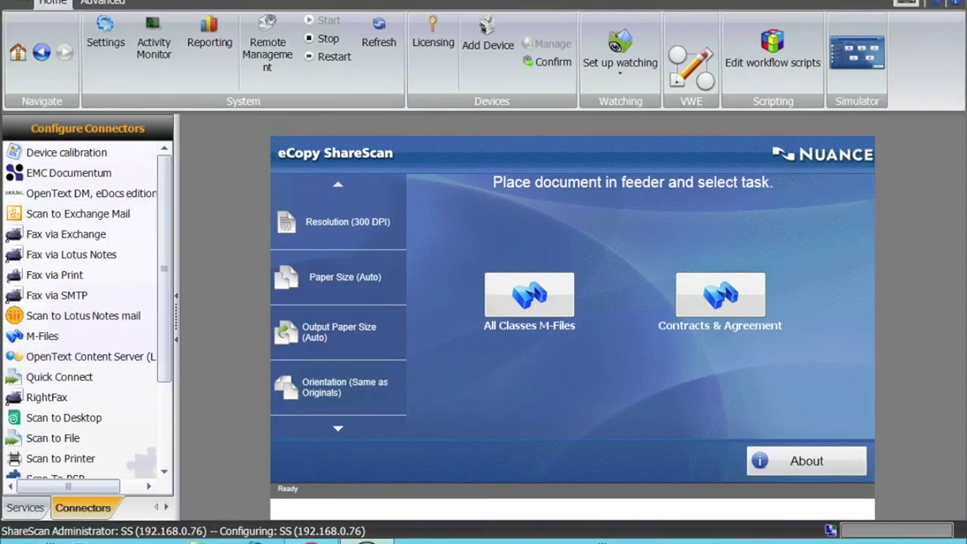
left_click(36, 336)
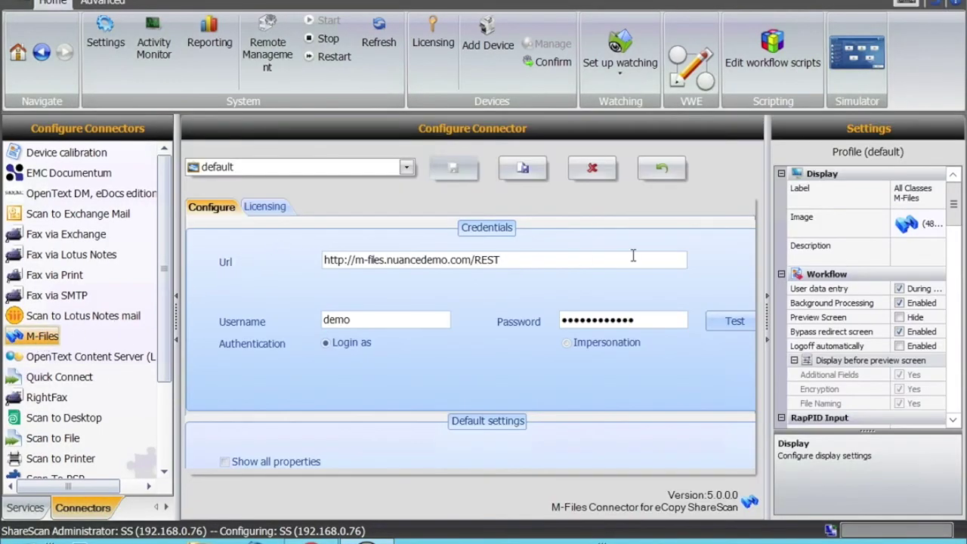
left_click(335, 169)
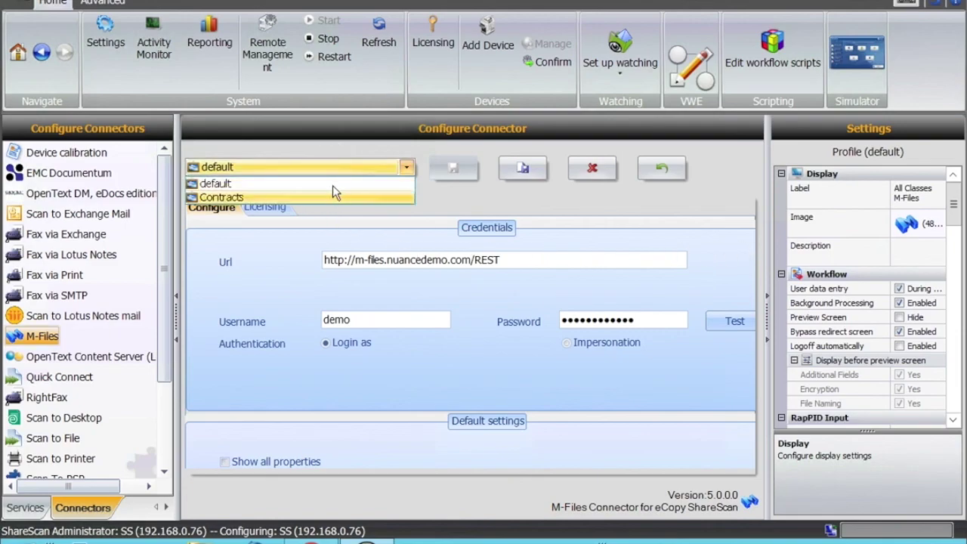
left_click(335, 170)
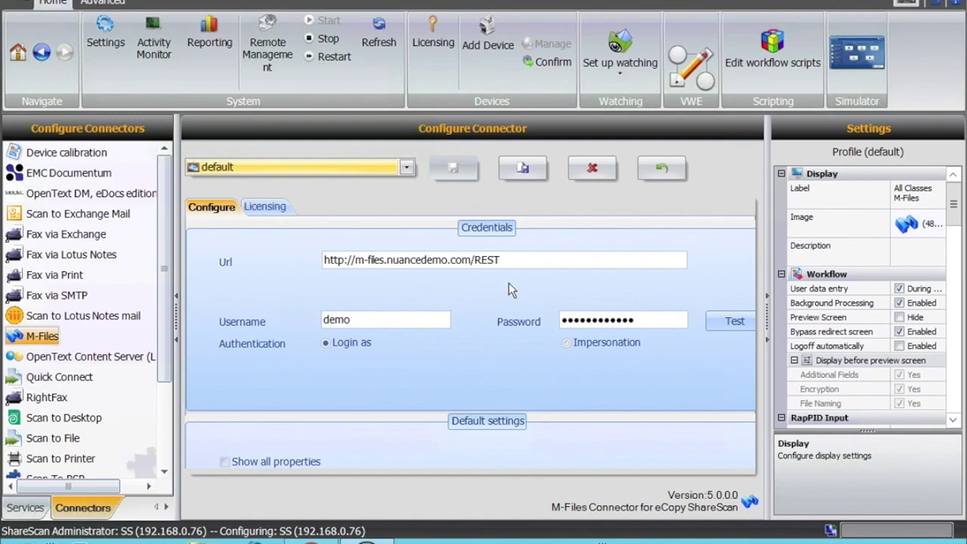